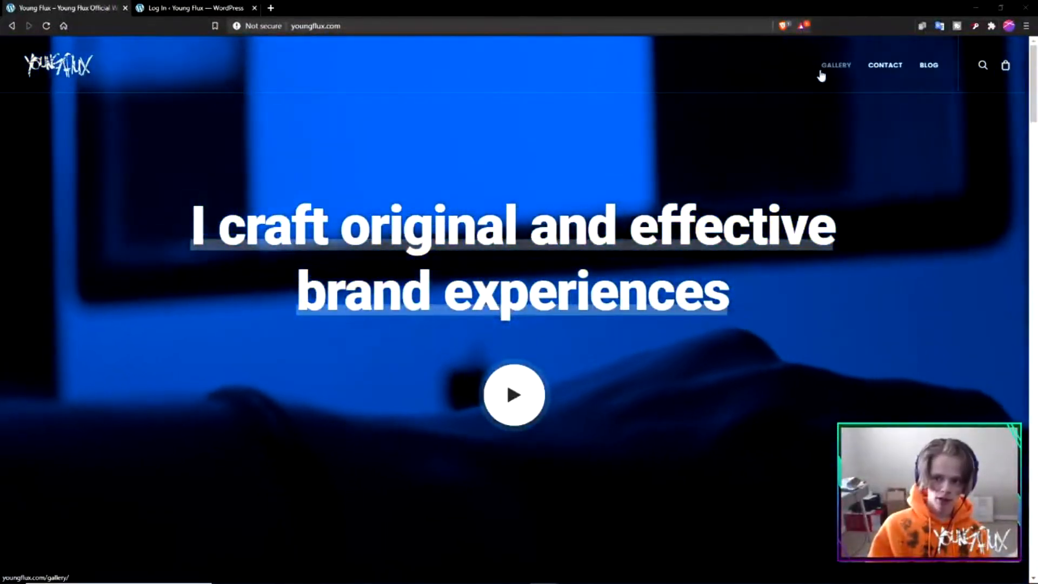
Step: Switch to the WordPress admin dashboard and open the list of all pages
{"action": "key", "text": "ctrl+Tab"}
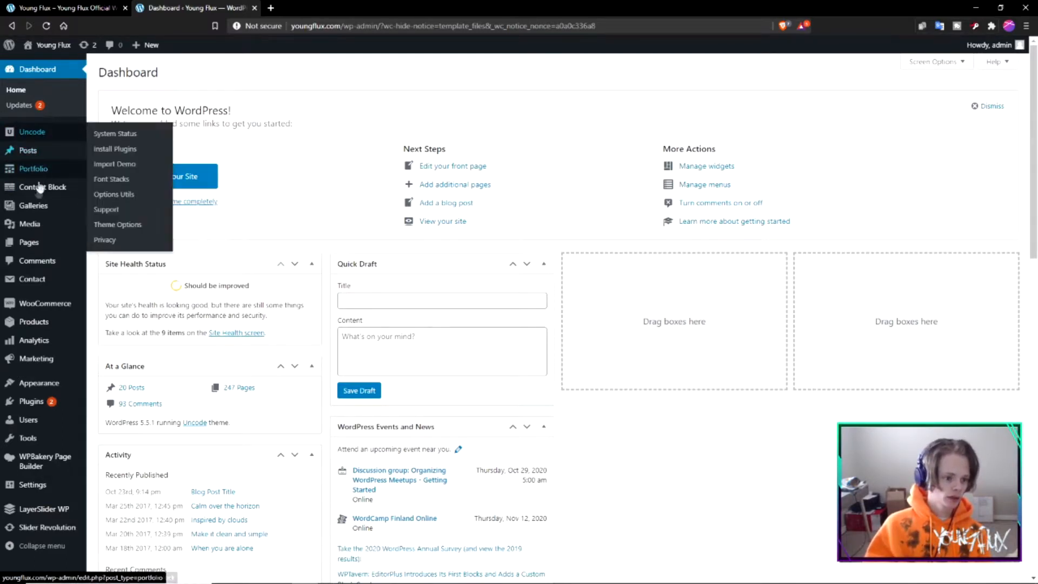
{"action": "mouse_move", "coordinate": [30, 247]}
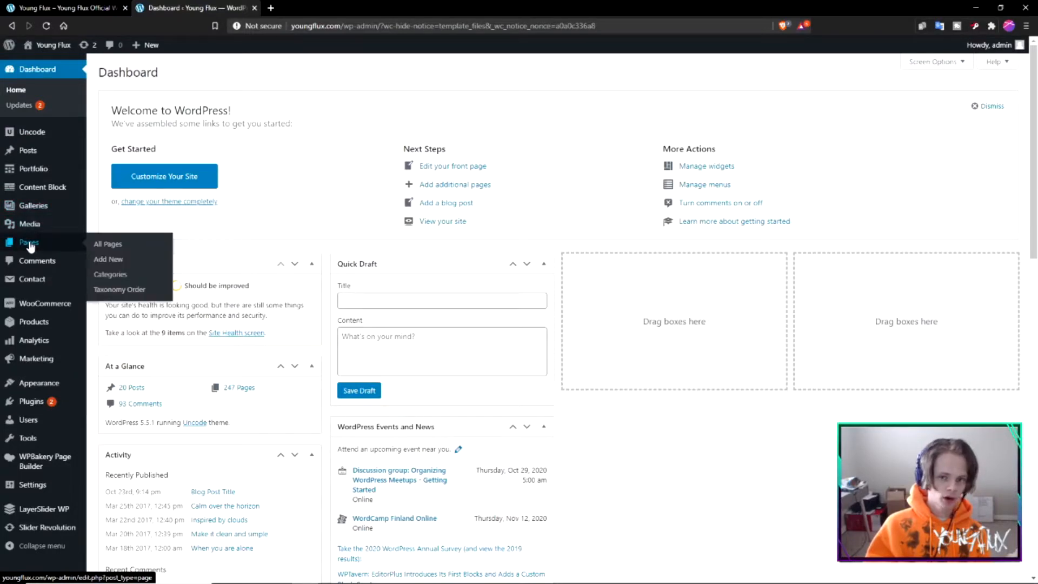
{"action": "left_click", "coordinate": [108, 246]}
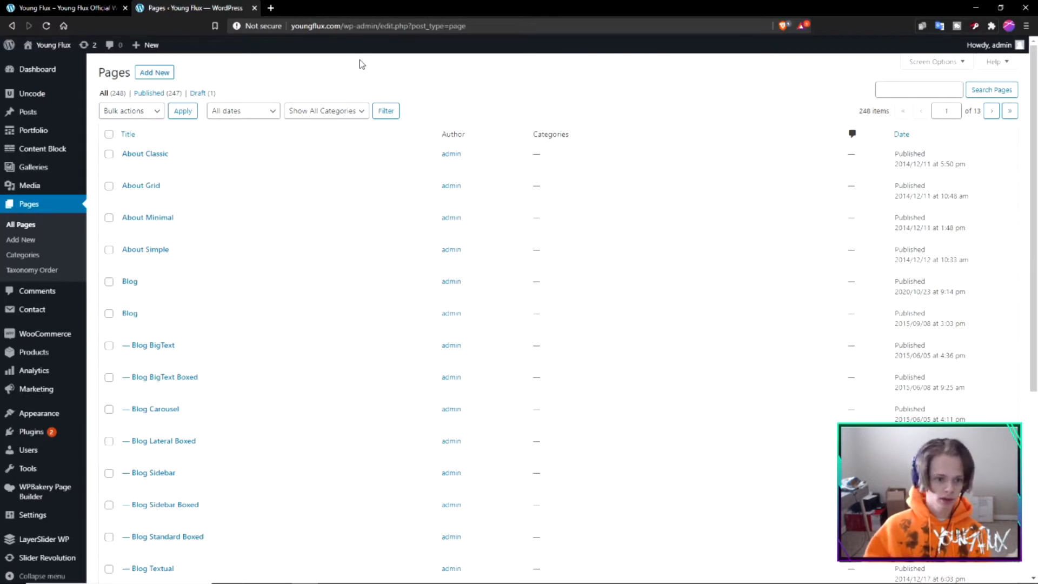
Step: Move every blog page on the first list page, from the two Blog pages through Blog Grid Boxed except Blog Grid, to the Trash
{"action": "scroll", "coordinate": [311, 260], "scroll_direction": "down", "scroll_amount": 4}
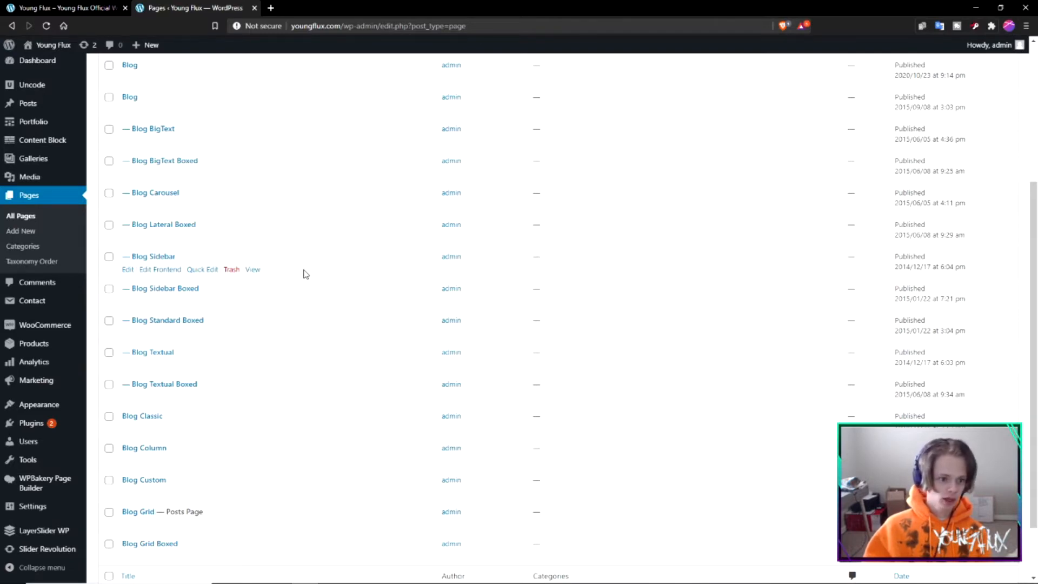
{"action": "scroll", "coordinate": [275, 279], "scroll_direction": "up", "scroll_amount": 1}
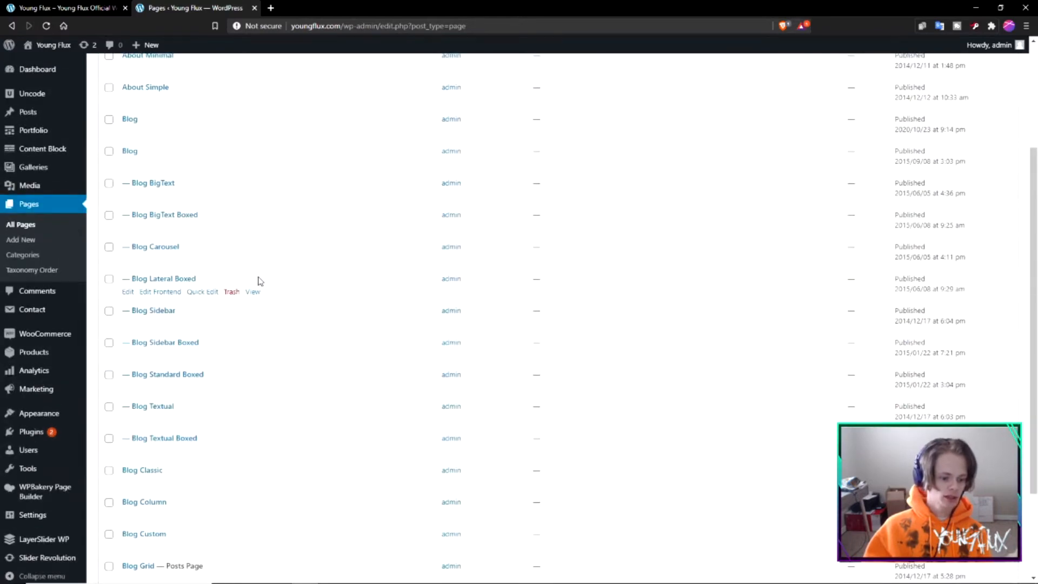
{"action": "scroll", "coordinate": [258, 280], "scroll_direction": "down", "scroll_amount": 3}
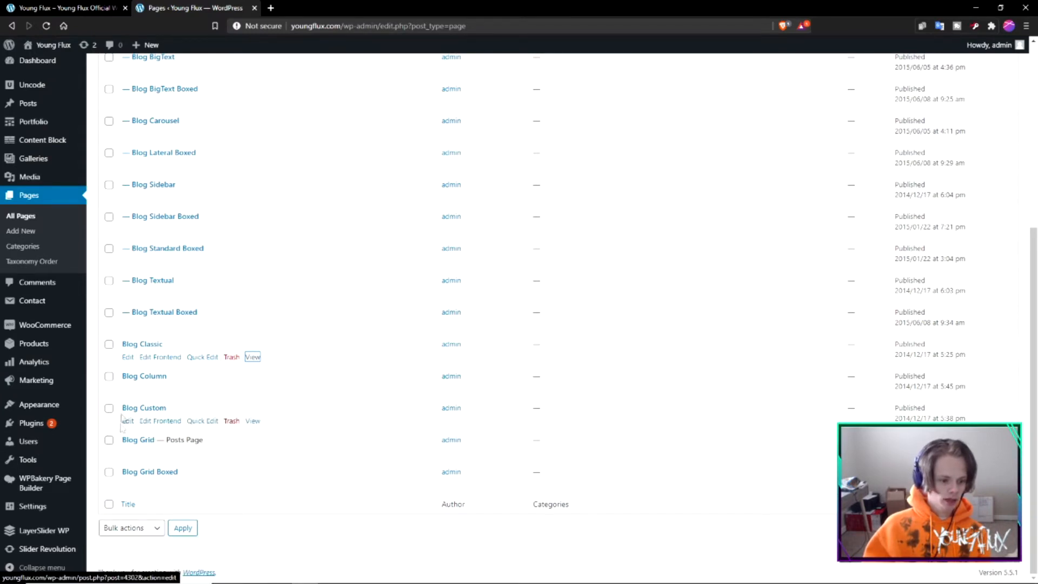
{"action": "left_click", "coordinate": [108, 472]}
{"action": "left_click", "coordinate": [109, 408]}
{"action": "left_click", "coordinate": [108, 376]}
{"action": "left_click", "coordinate": [108, 344]}
{"action": "left_click", "coordinate": [109, 312]}
{"action": "left_click", "coordinate": [109, 281]}
{"action": "left_click", "coordinate": [108, 249]}
{"action": "left_click", "coordinate": [109, 216]}
{"action": "left_click", "coordinate": [108, 185]}
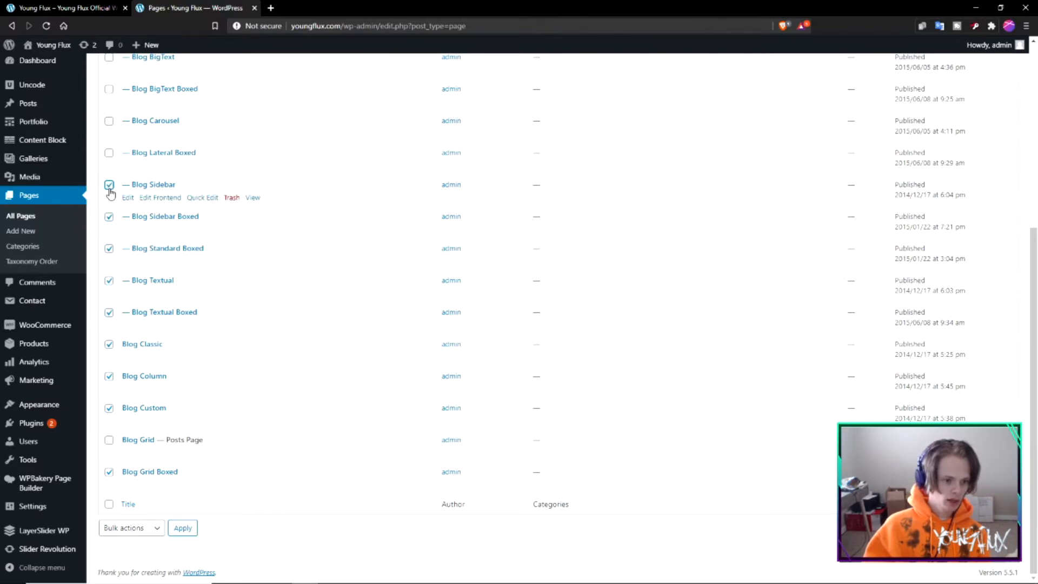
{"action": "left_click", "coordinate": [109, 155]}
{"action": "scroll", "coordinate": [109, 156], "scroll_direction": "up", "scroll_amount": 4}
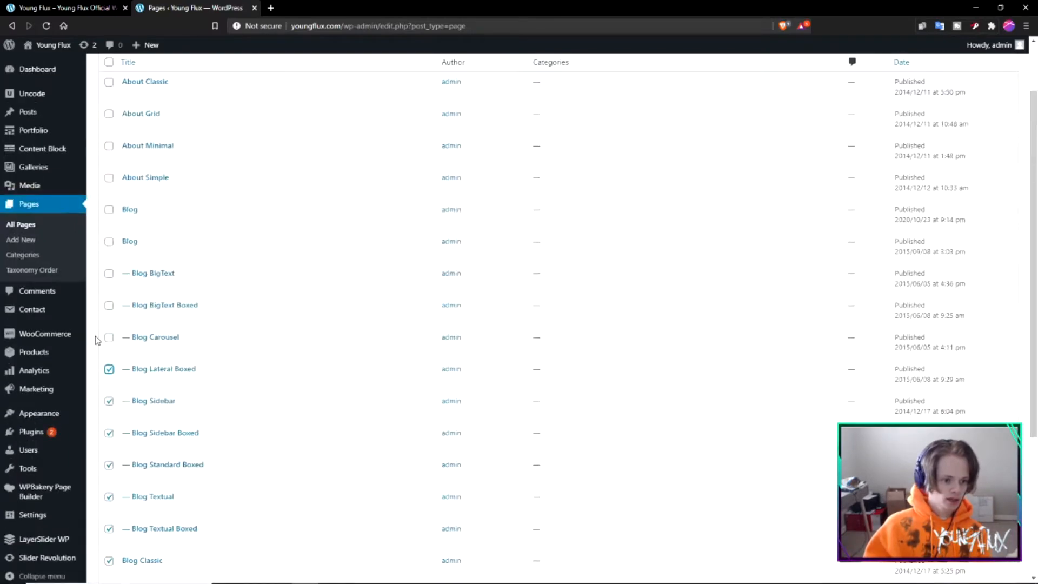
{"action": "left_click", "coordinate": [110, 337]}
{"action": "left_click", "coordinate": [109, 305]}
{"action": "left_click", "coordinate": [109, 273]}
{"action": "left_click", "coordinate": [108, 241]}
{"action": "left_click", "coordinate": [108, 210]}
{"action": "scroll", "coordinate": [114, 178], "scroll_direction": "up", "scroll_amount": 2}
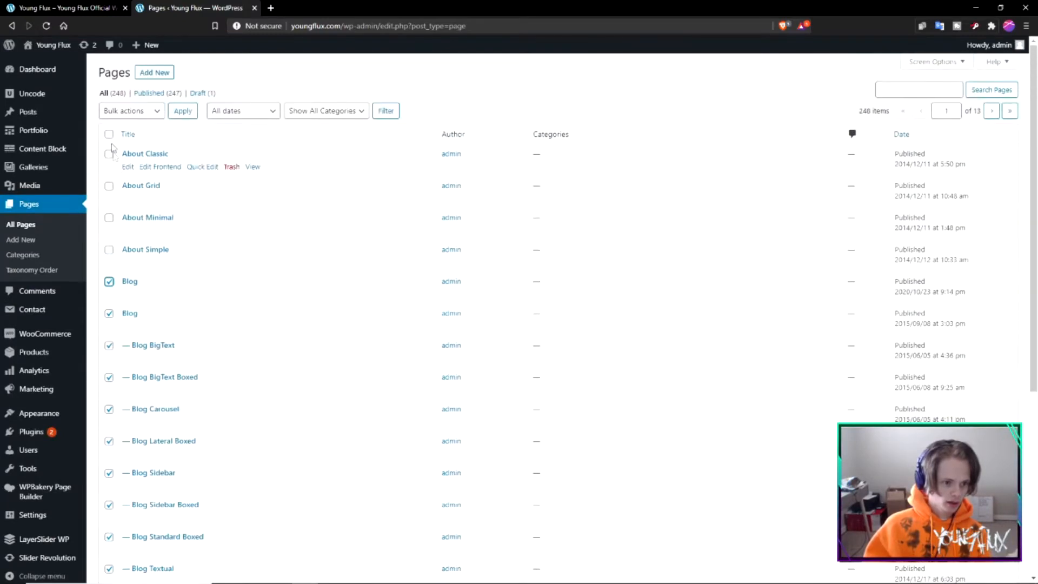
{"action": "left_click", "coordinate": [135, 111]}
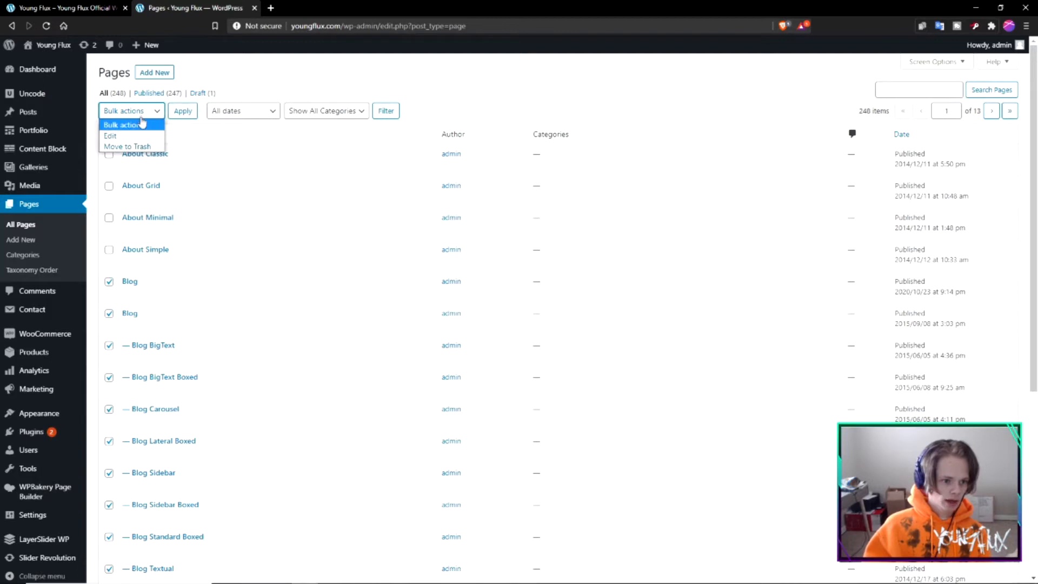
{"action": "left_click", "coordinate": [132, 147]}
{"action": "left_click", "coordinate": [183, 111]}
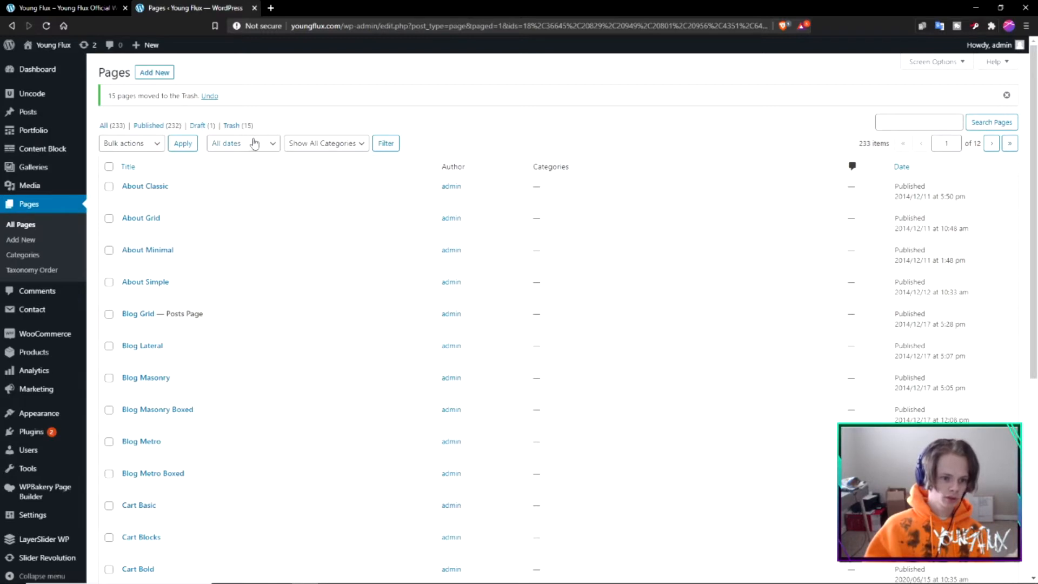
Step: Permanently delete all the pages in the Trash
{"action": "left_click", "coordinate": [233, 127]}
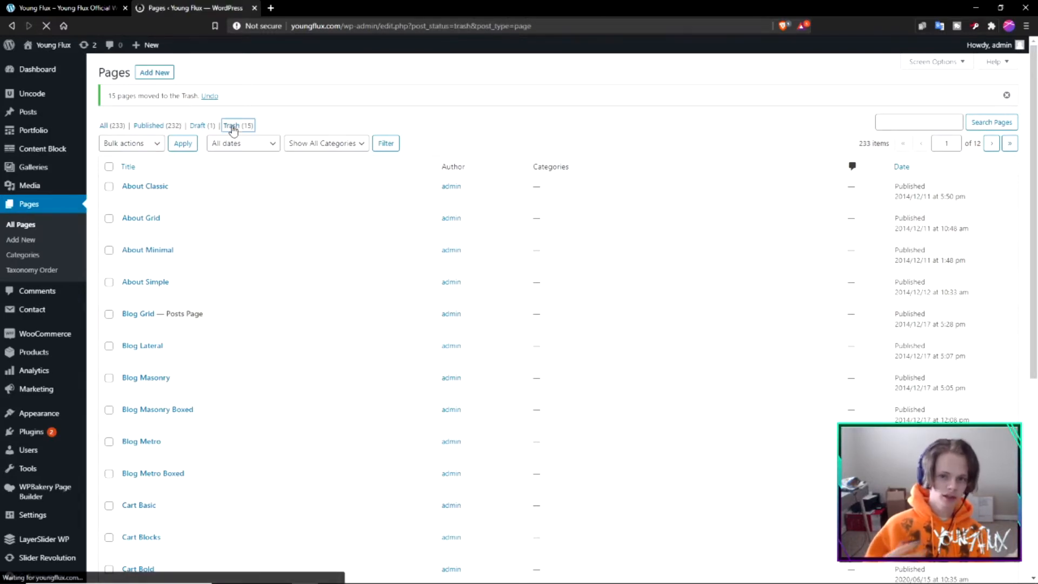
{"action": "left_click", "coordinate": [109, 133]}
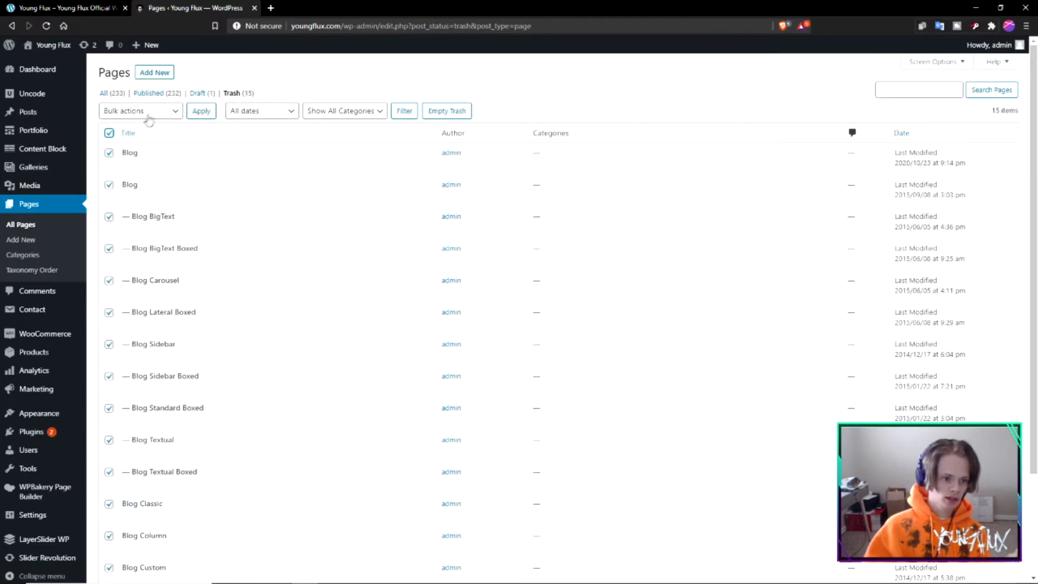
{"action": "left_click", "coordinate": [168, 113]}
{"action": "left_click", "coordinate": [157, 146]}
{"action": "left_click", "coordinate": [213, 114]}
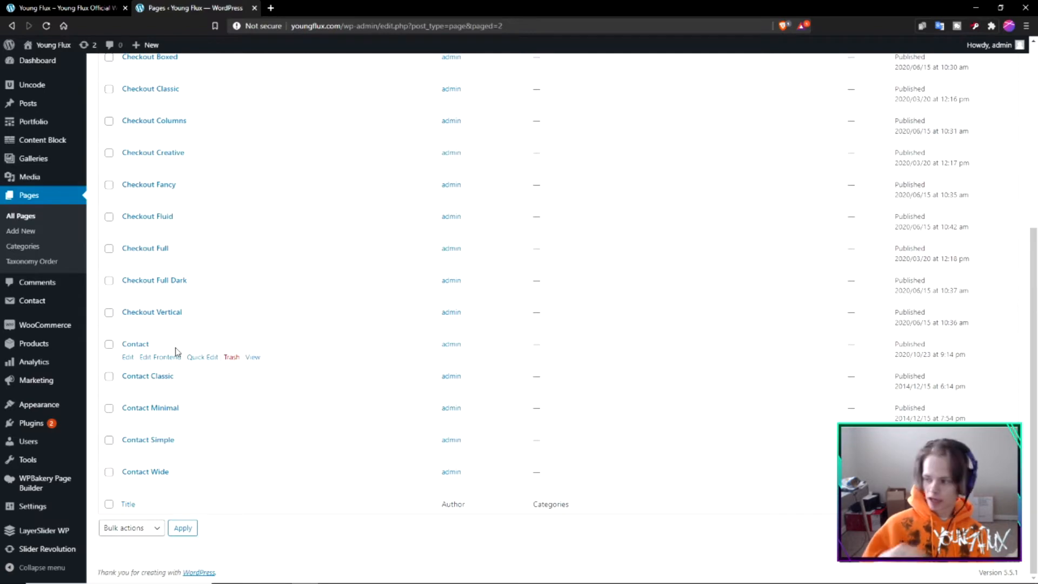
Step: Select the Contact, Contact Minimal, Contact Simple and Contact Wide pages in the second page of the list
{"action": "scroll", "coordinate": [175, 352], "scroll_direction": "up", "scroll_amount": 5}
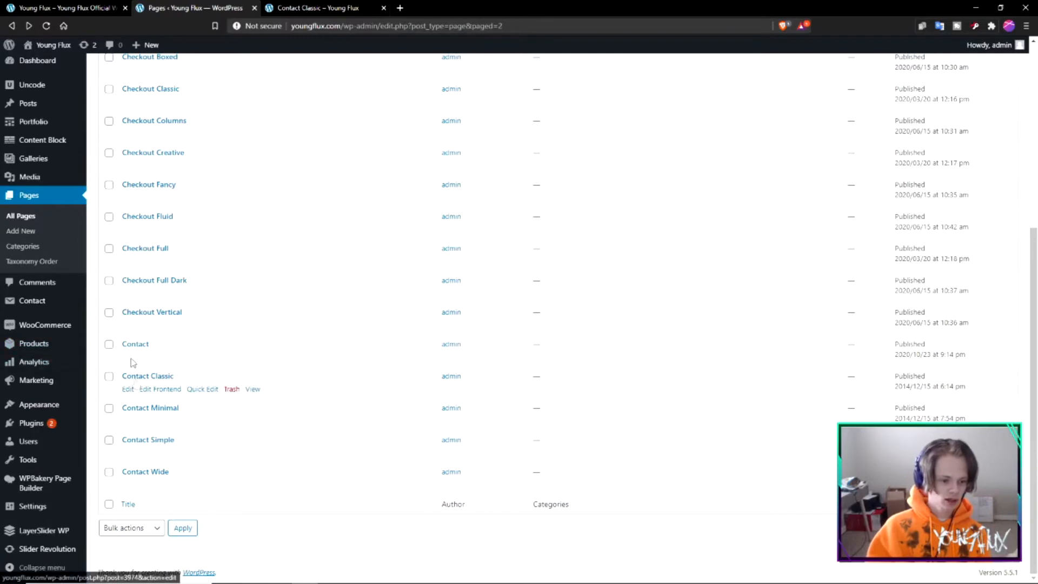
{"action": "left_click", "coordinate": [109, 345]}
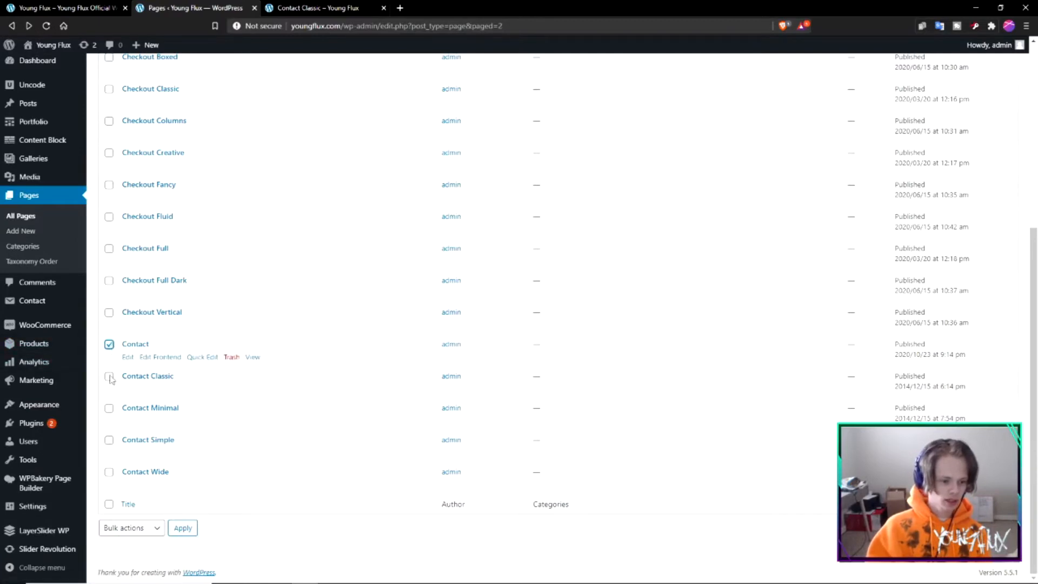
{"action": "left_click", "coordinate": [109, 409]}
{"action": "left_click", "coordinate": [108, 440]}
{"action": "left_click", "coordinate": [109, 472]}
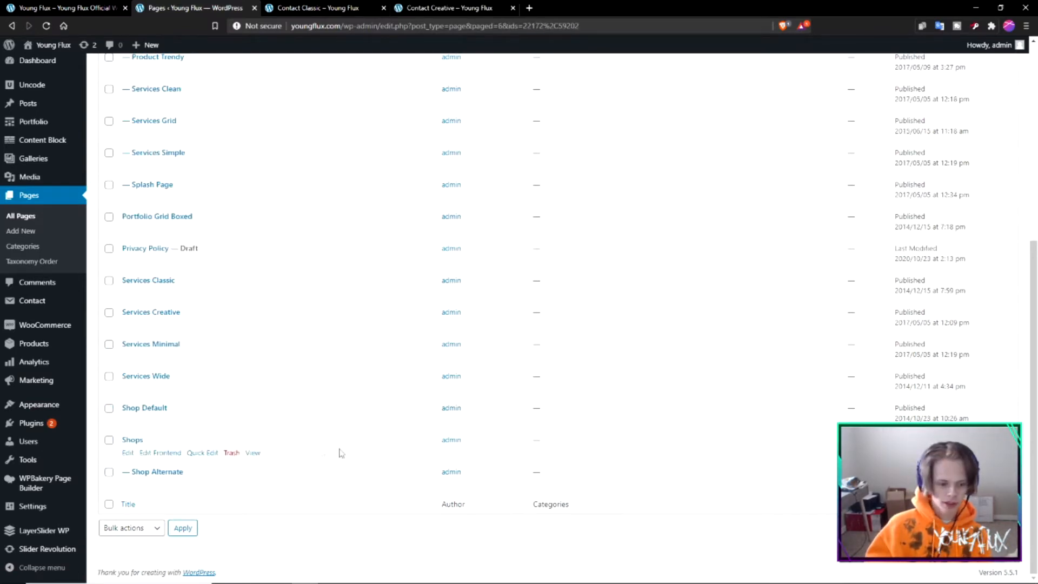
Step: View the Shops and Shop Alternate pages in separate new browser tabs
{"action": "right_click", "coordinate": [253, 453]}
{"action": "left_click", "coordinate": [301, 463]}
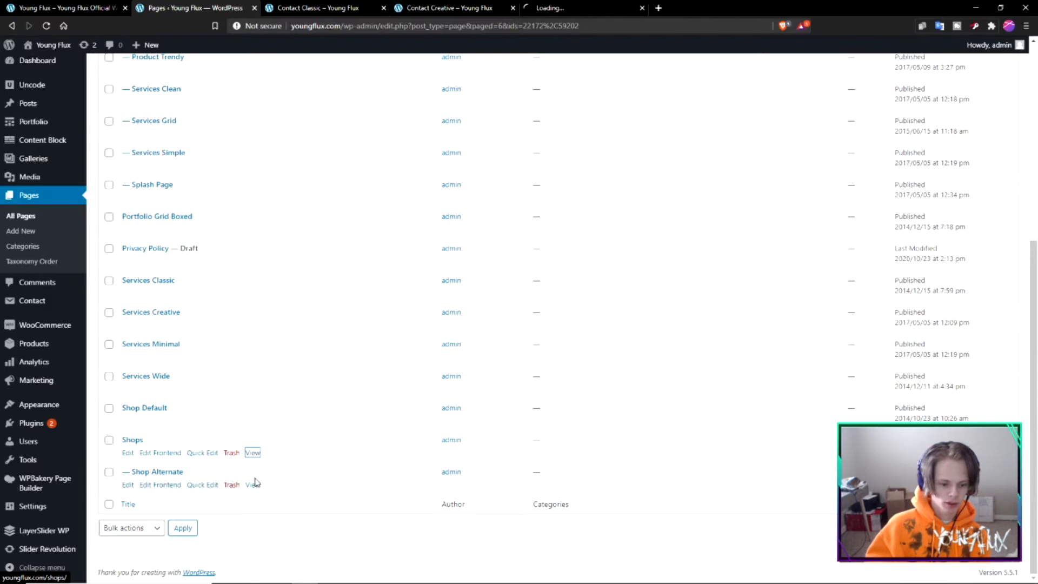
{"action": "middle_click", "coordinate": [252, 485]}
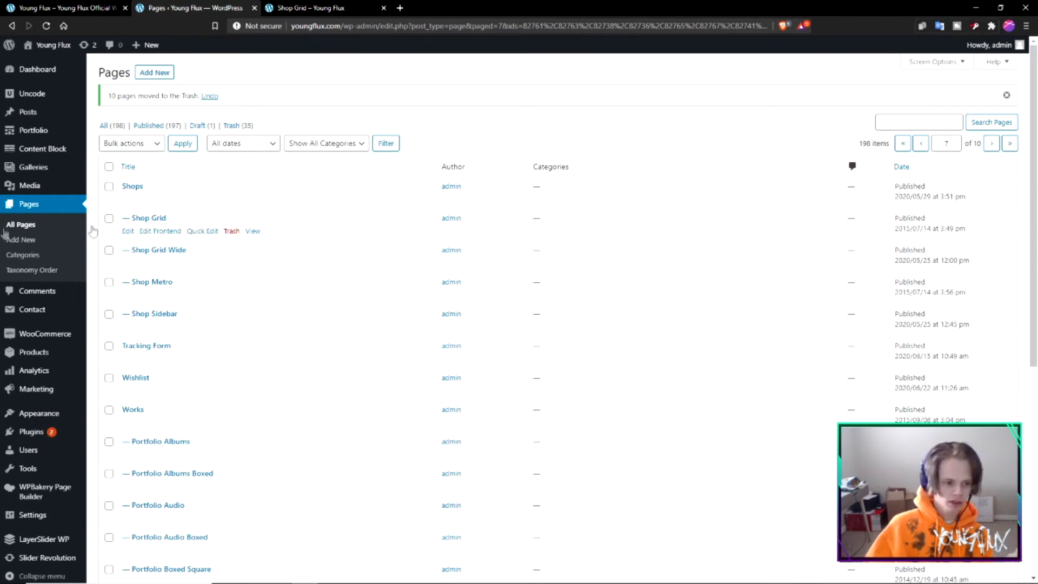
Step: Open the site's menu editor to check the items of the primary menu
{"action": "scroll", "coordinate": [56, 266], "scroll_direction": "down", "scroll_amount": 2}
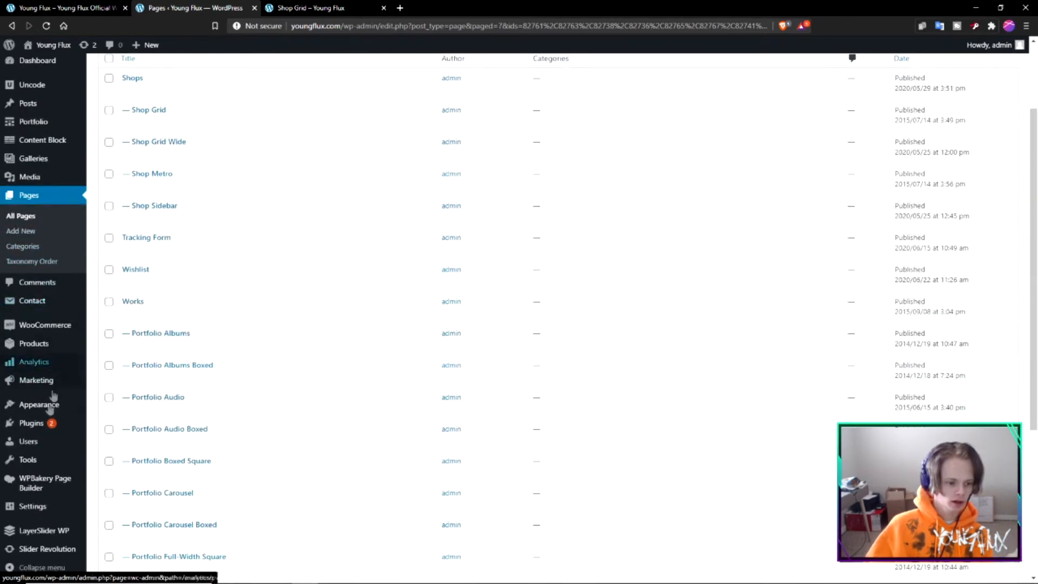
{"action": "mouse_move", "coordinate": [48, 416]}
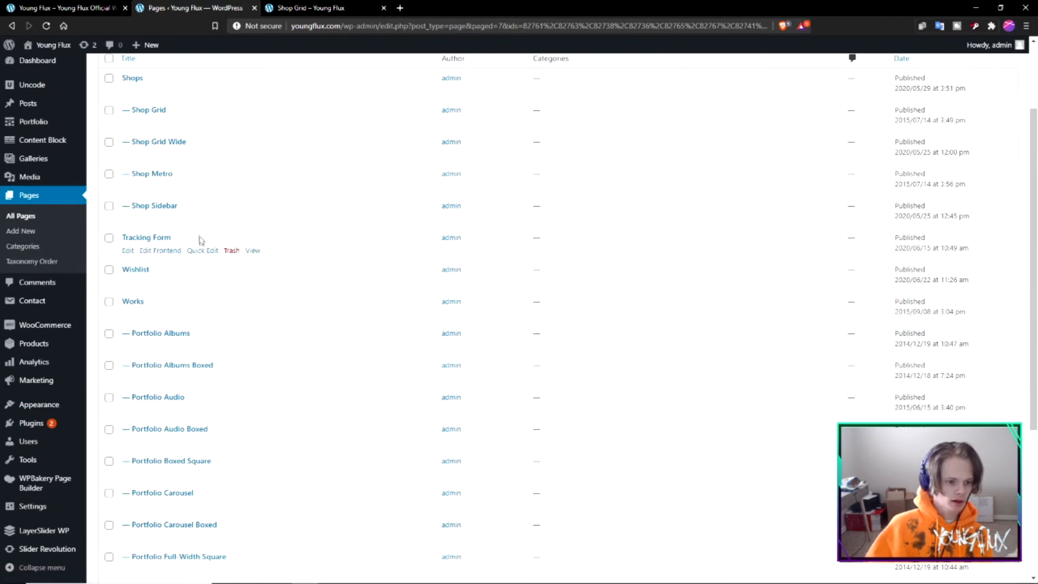
{"action": "mouse_move", "coordinate": [48, 46]}
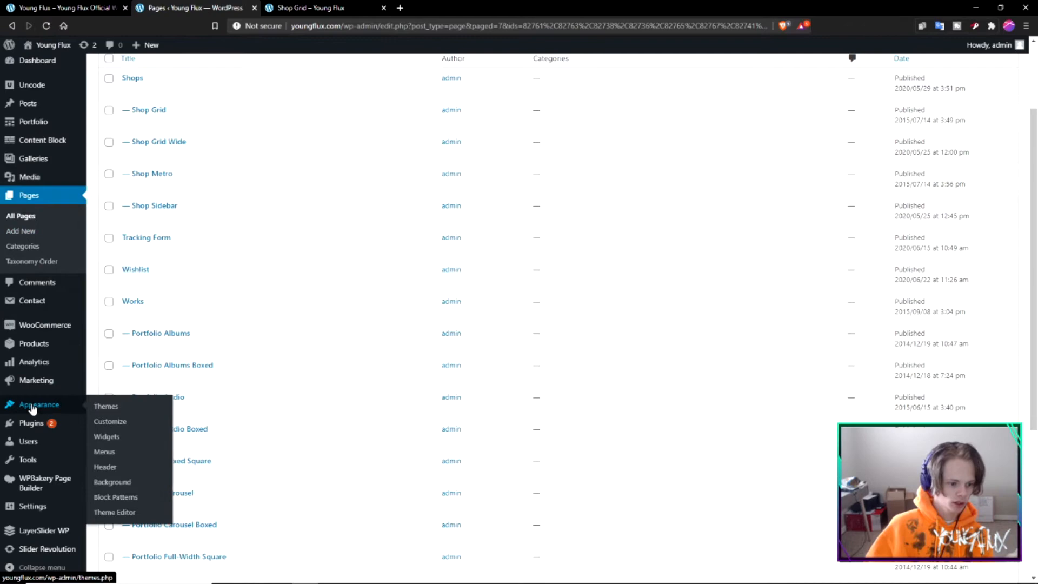
{"action": "left_click", "coordinate": [107, 454]}
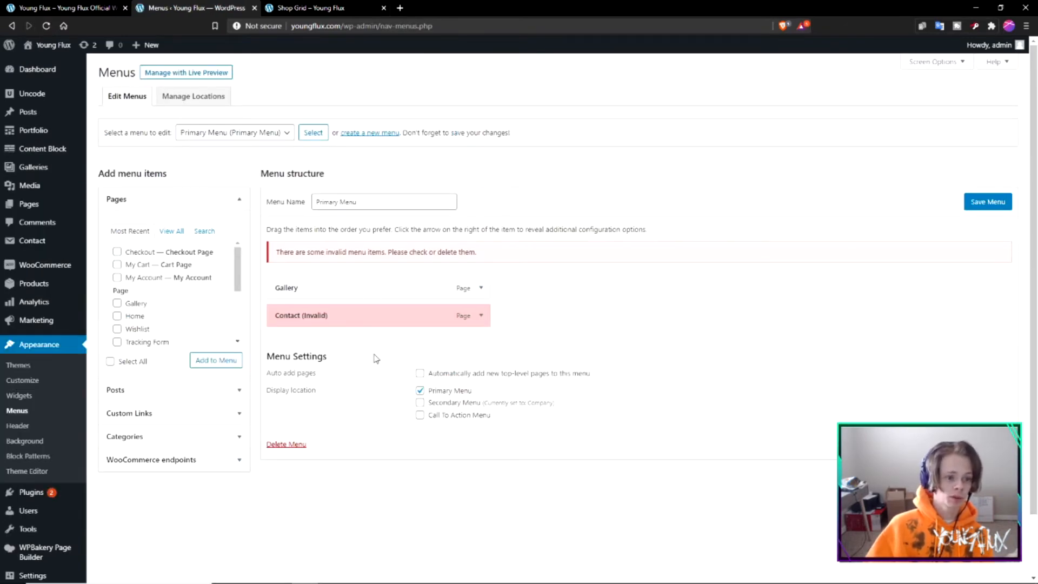
Step: Visit the live site and open its Primary Menu for editing in the theme customizer
{"action": "mouse_move", "coordinate": [63, 50]}
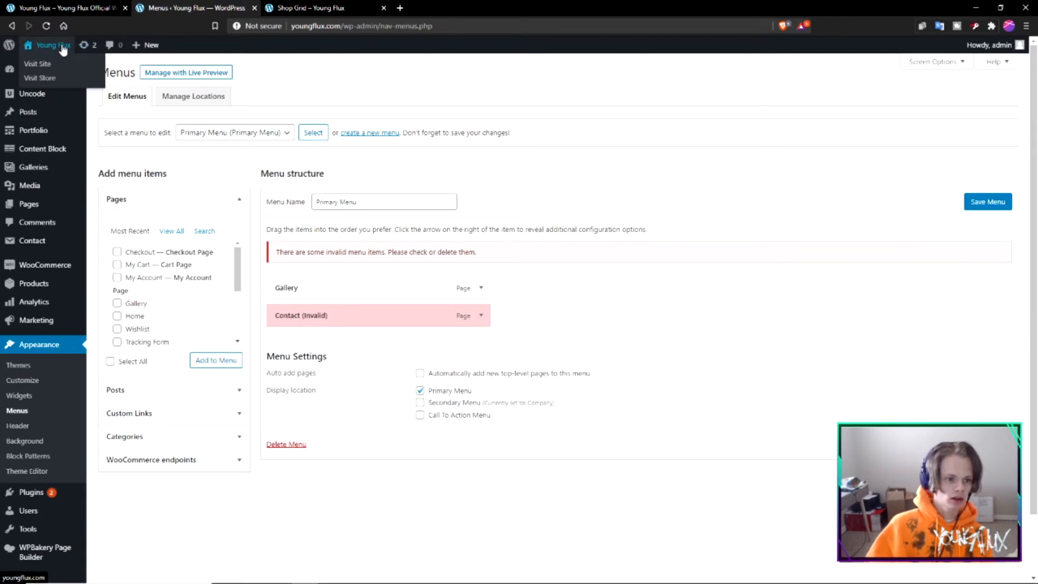
{"action": "left_click", "coordinate": [56, 68]}
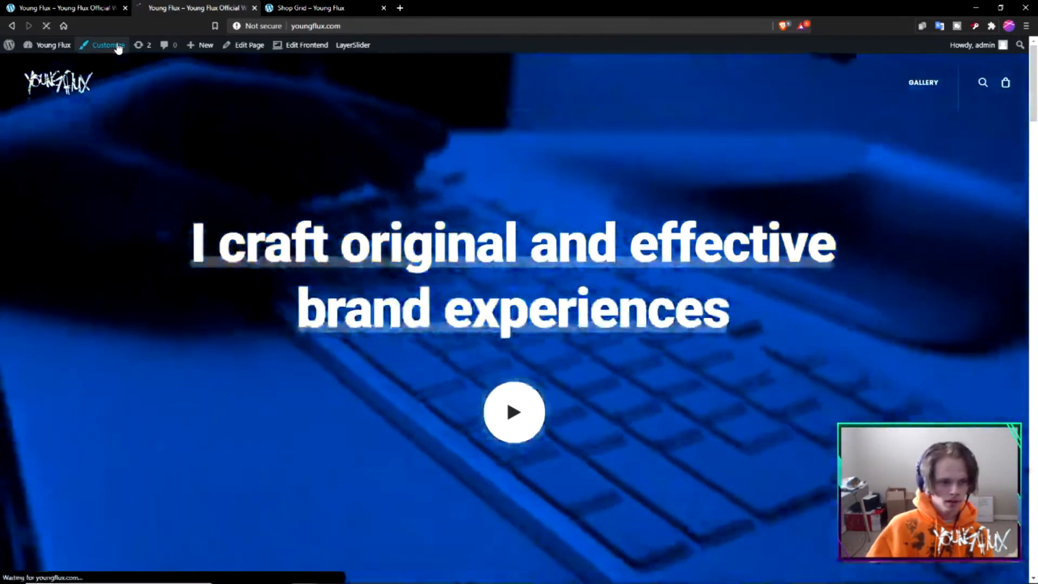
{"action": "left_click", "coordinate": [118, 48]}
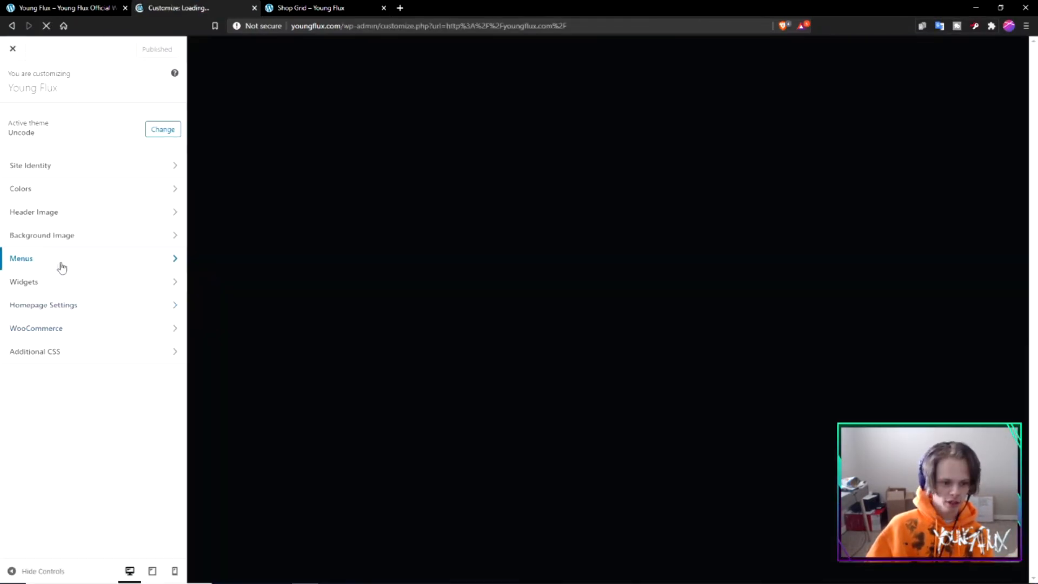
{"action": "left_click", "coordinate": [61, 266]}
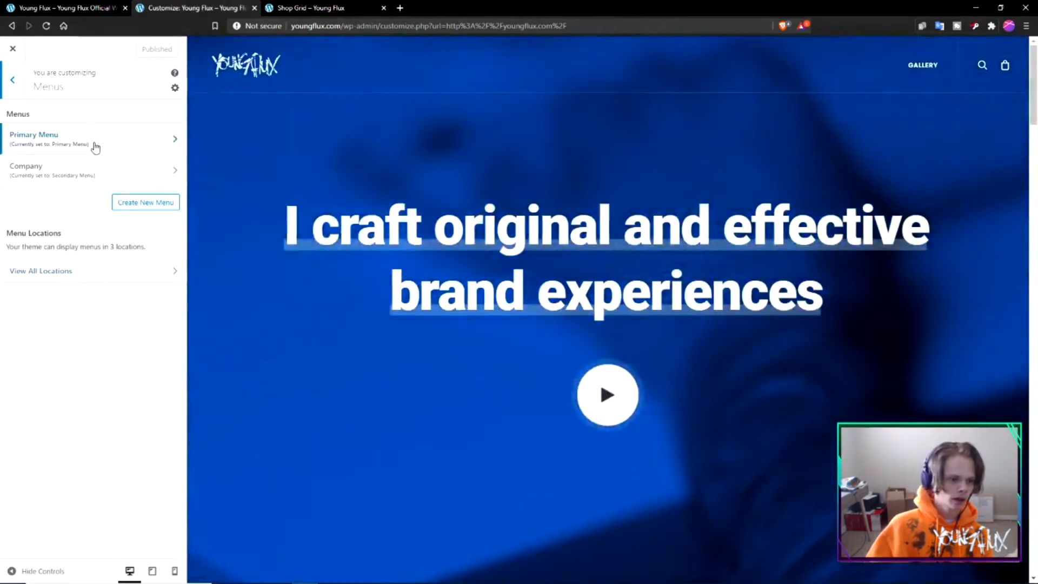
{"action": "left_click", "coordinate": [93, 141]}
Step: Remove the invalid Contact item and the Gallery item from the primary menu
{"action": "left_click", "coordinate": [170, 180]}
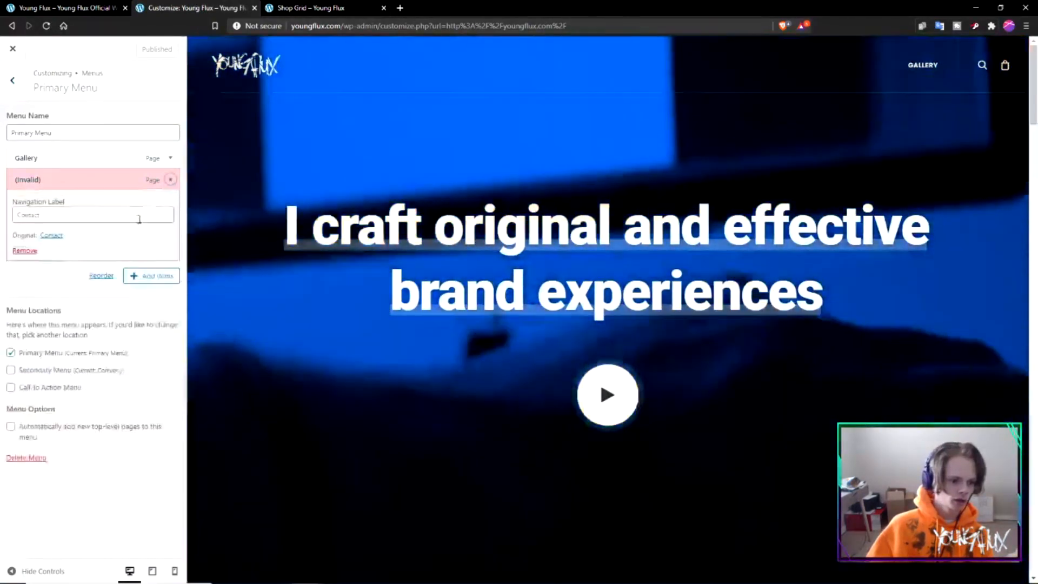
{"action": "left_click", "coordinate": [22, 251]}
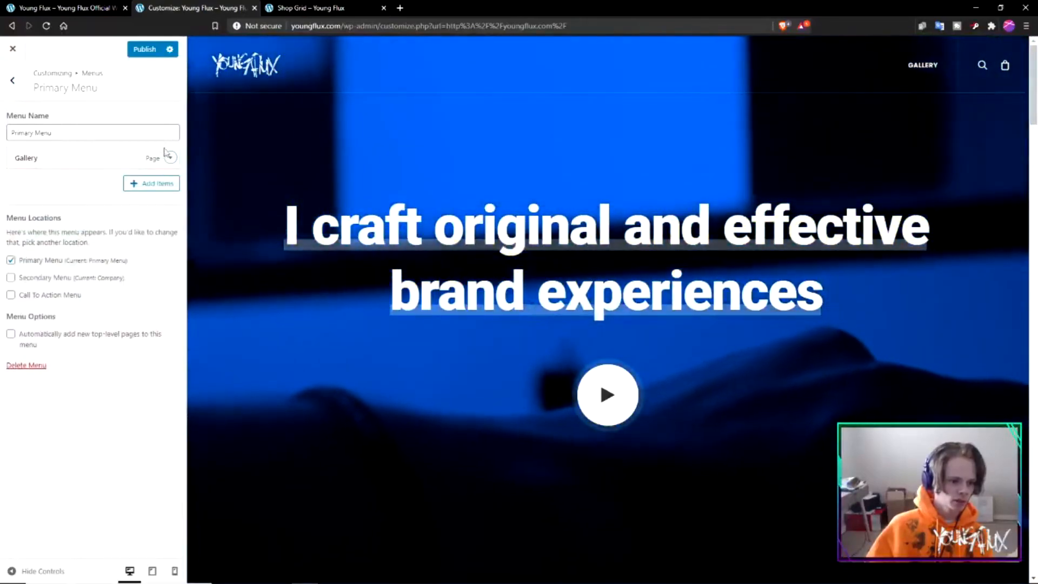
{"action": "left_click", "coordinate": [171, 158]}
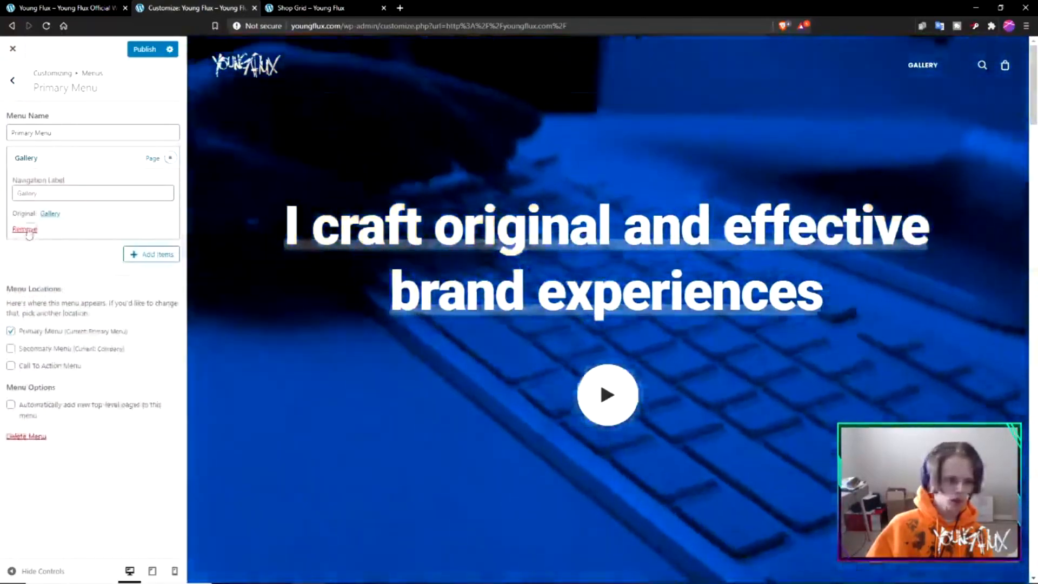
{"action": "left_click", "coordinate": [25, 228]}
Step: Add the Blog Grid, Shop Grid and Contact Creative pages to the primary menu
{"action": "left_click", "coordinate": [136, 195]}
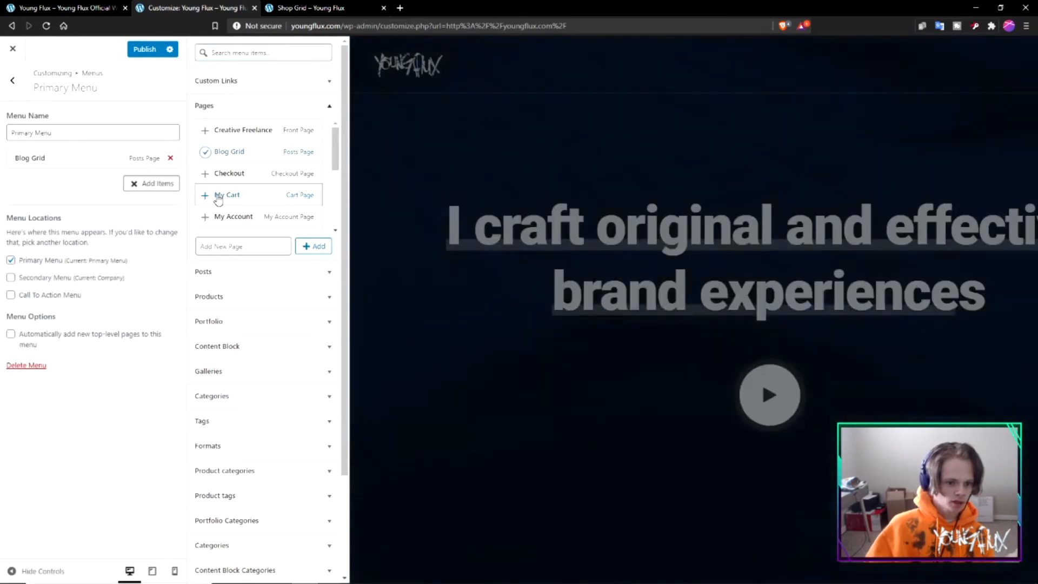
{"action": "scroll", "coordinate": [217, 194], "scroll_direction": "down", "scroll_amount": 1}
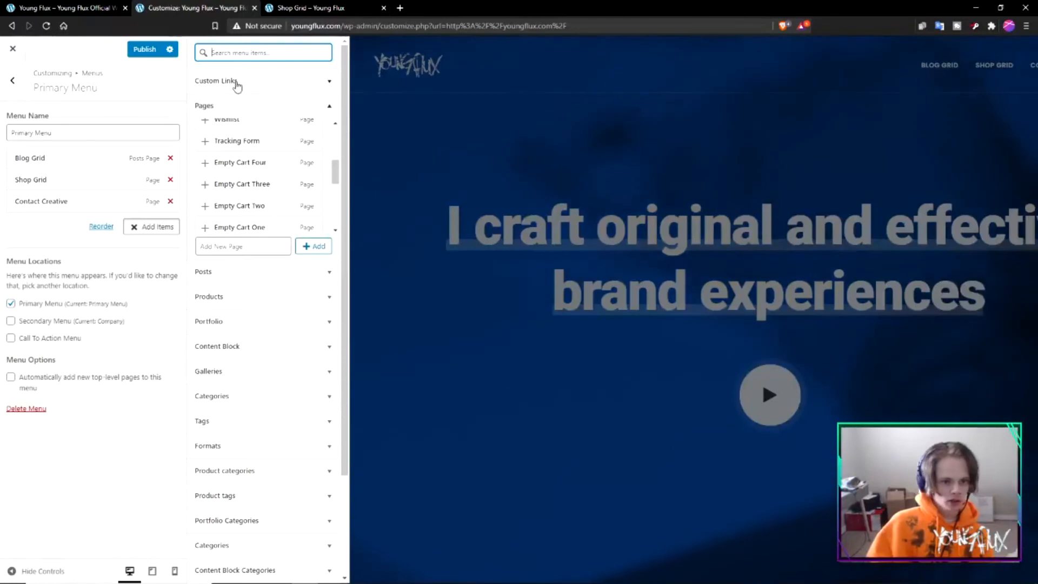
Step: Add a custom link to the youngfluxbeats website with the link text "Beats" to the primary menu
{"action": "left_click", "coordinate": [277, 101]}
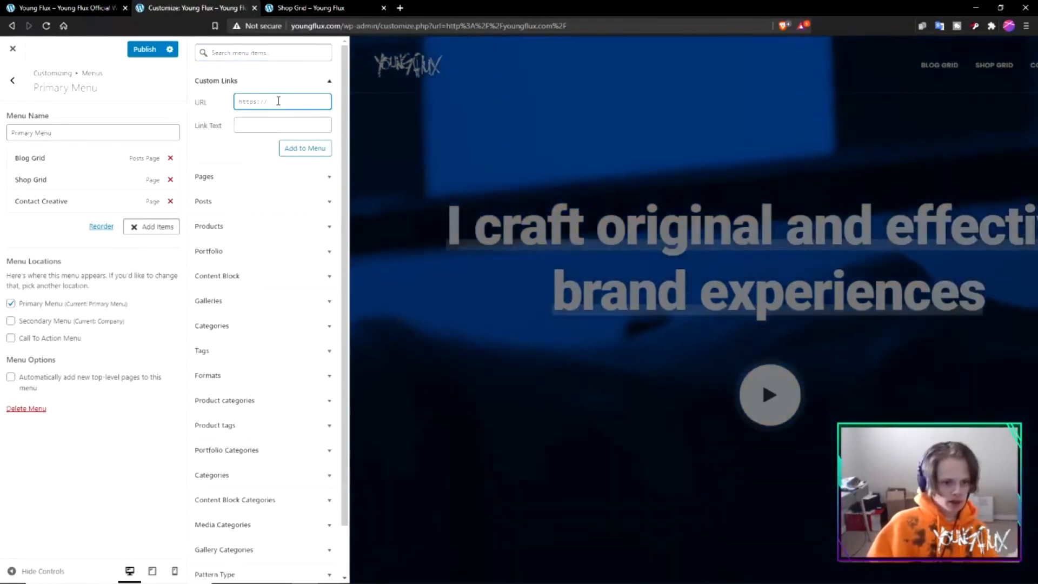
{"action": "type", "text": "http://www.youngfluxbeats"}
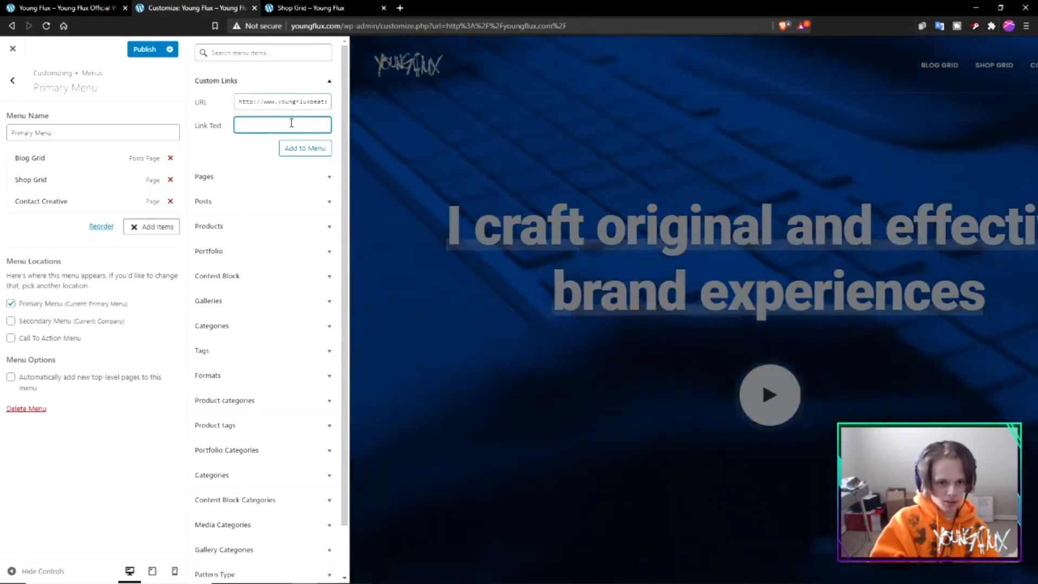
{"action": "type", "text": "Beats"}
{"action": "key", "text": "Return"}
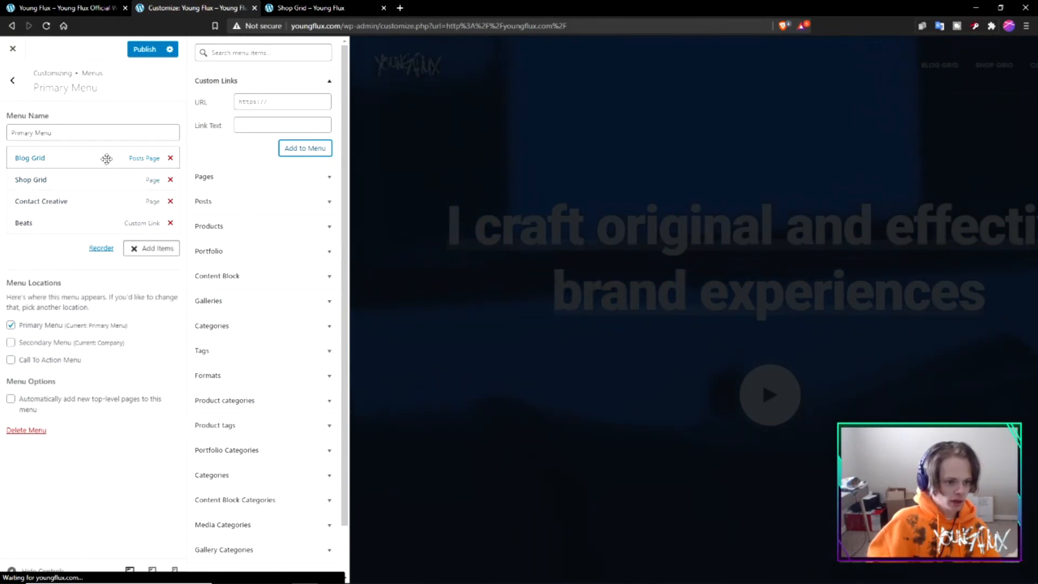
Step: Publish the primary menu with its items labelled and ordered as Blog, Beats, Merch, Contact
{"action": "left_click", "coordinate": [107, 159]}
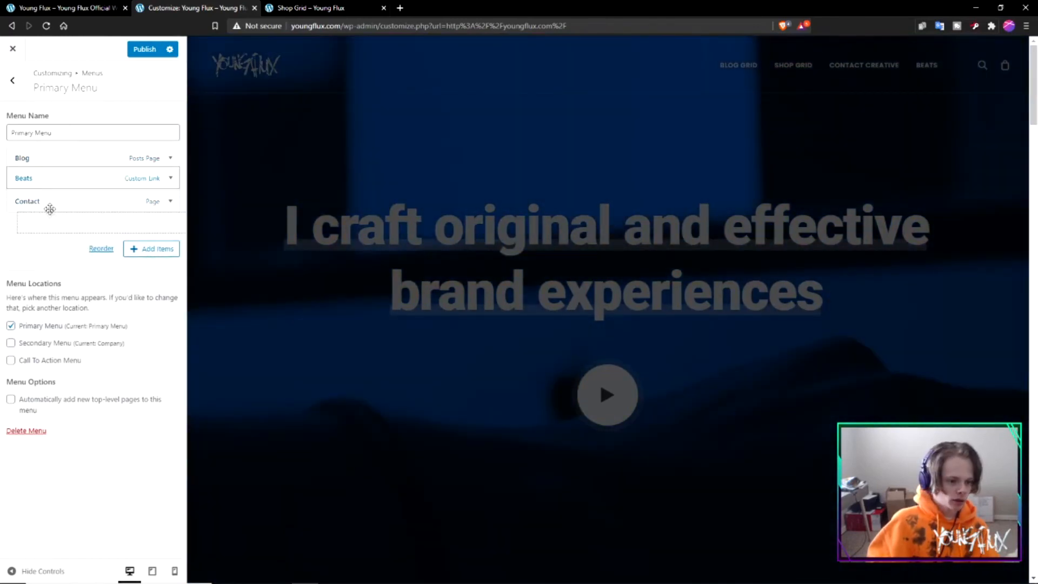
{"action": "left_click_drag", "start_coordinate": [50, 209], "coordinate": [51, 227]}
{"action": "left_click", "coordinate": [147, 51]}
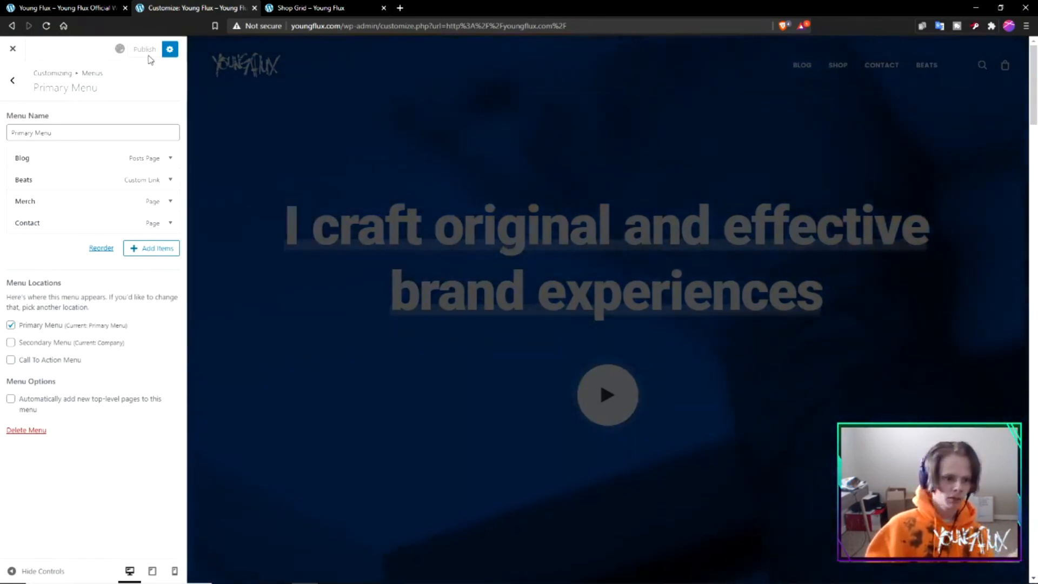